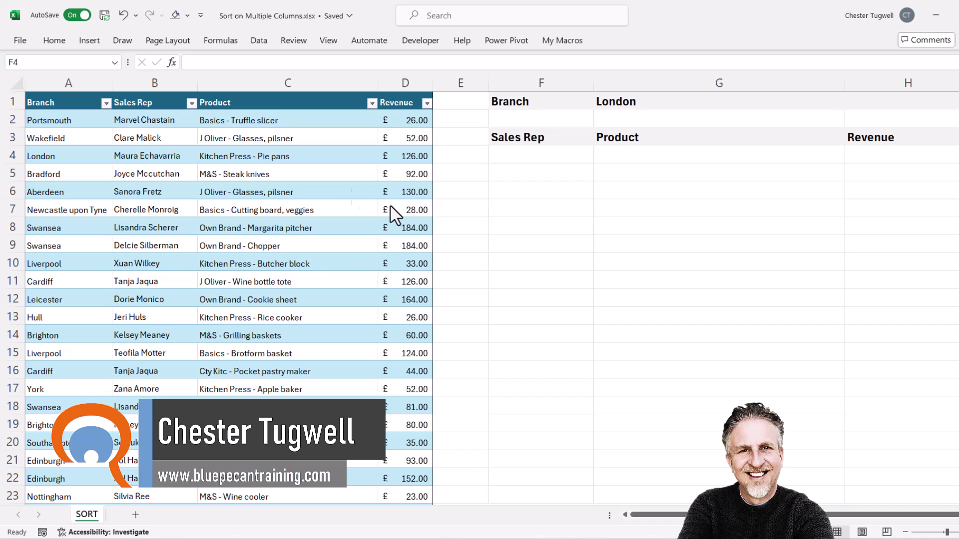
# Step: Check the SalesData table's Insert and Table Design ribbons to confirm the table name
pyautogui.click(155, 155)
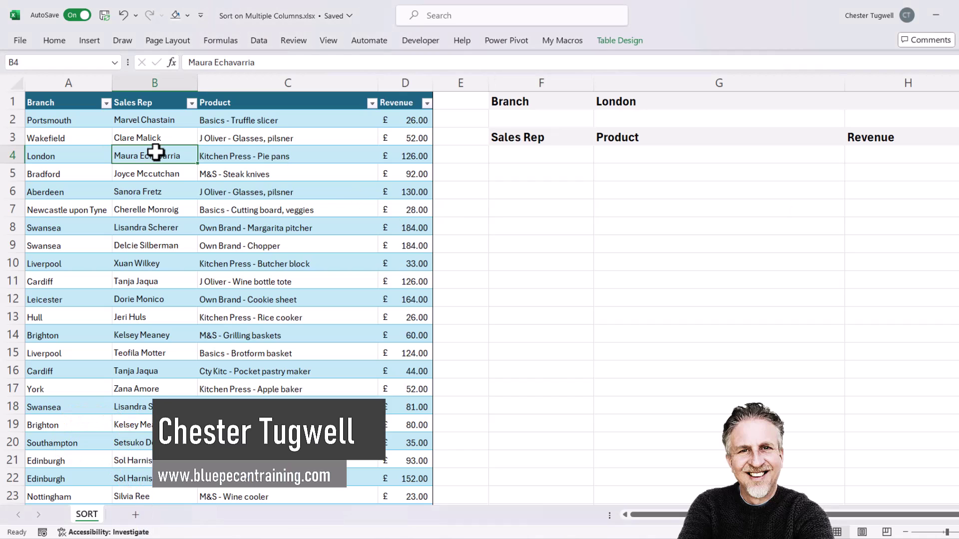
pyautogui.click(90, 42)
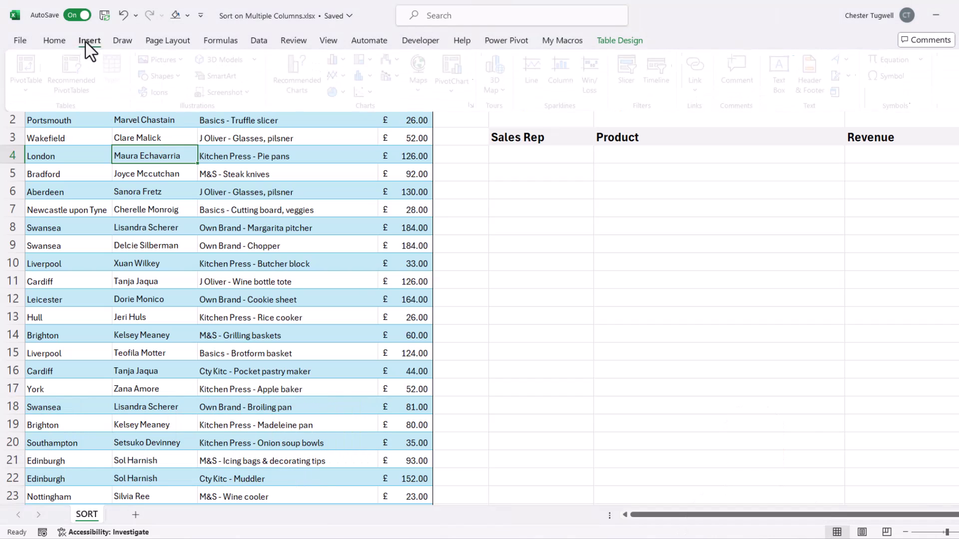
pyautogui.click(202, 143)
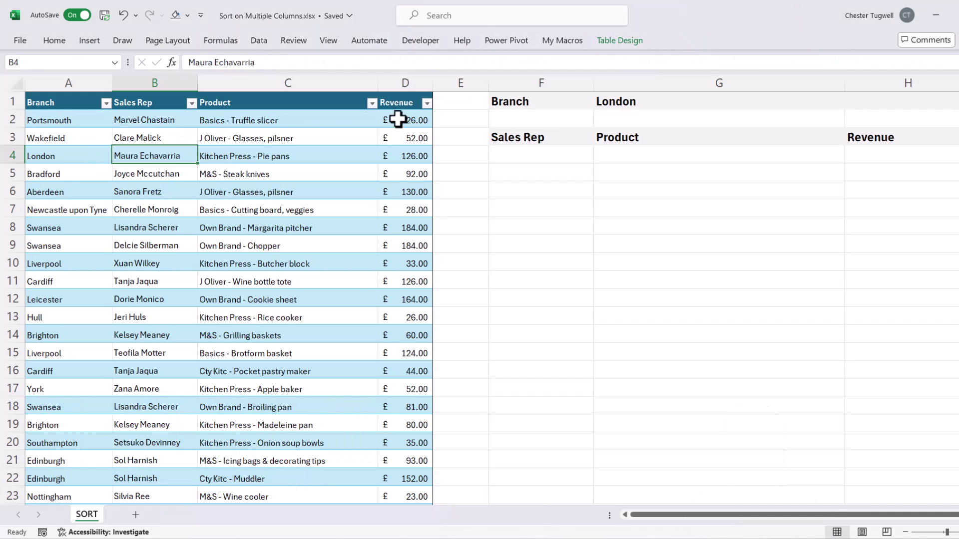
pyautogui.click(638, 42)
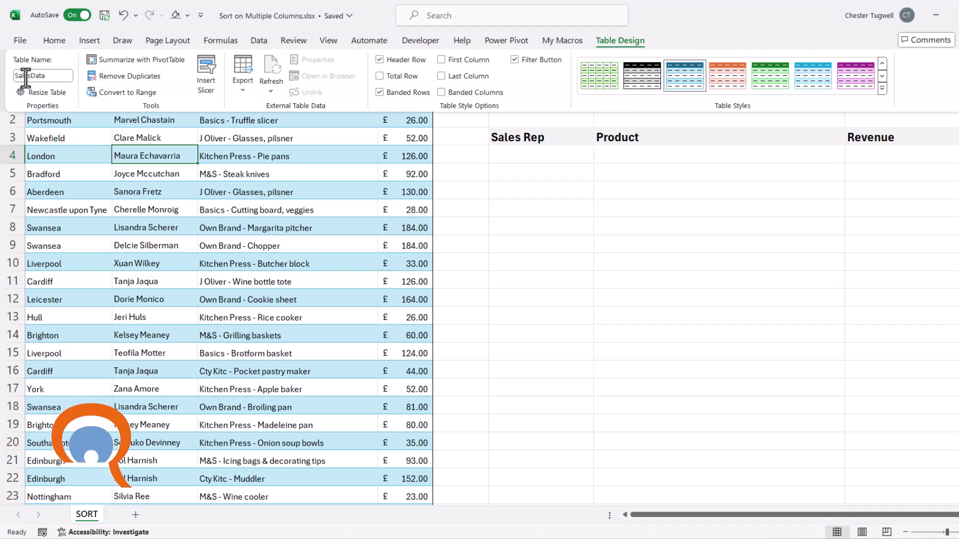
pyautogui.click(194, 172)
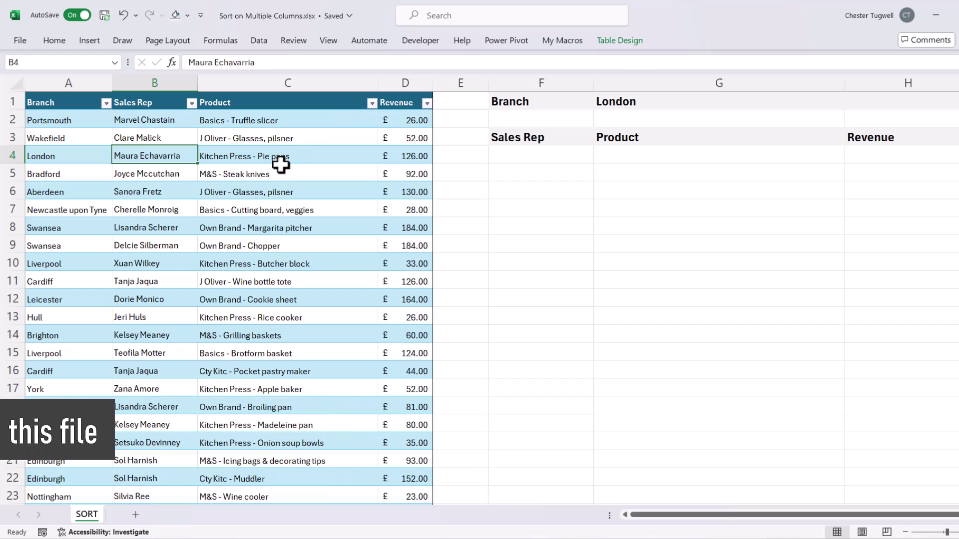
# Step: Enter =FILTER(SalesData[[Sales Rep]:[Revenue]],SalesData[Branch]=G1) in F4
pyautogui.click(520, 157)
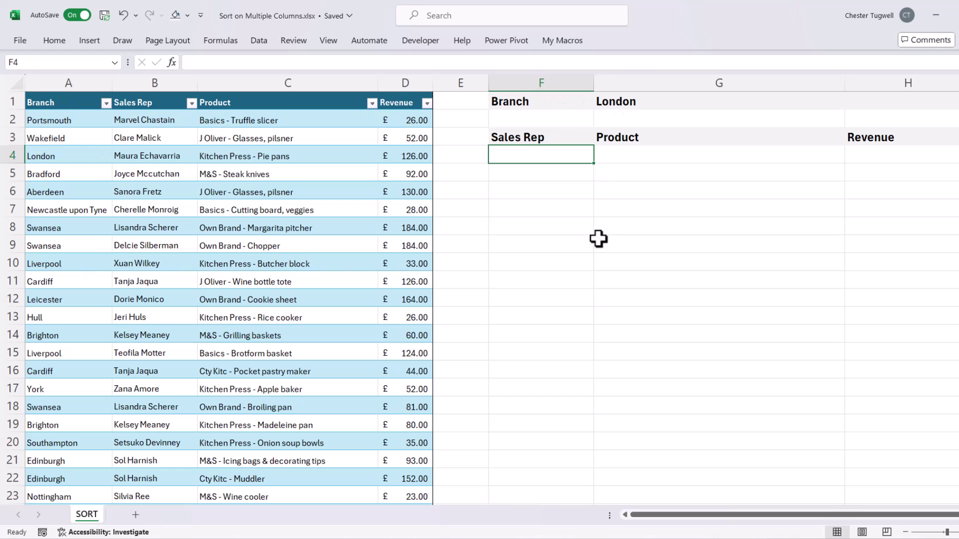
pyautogui.write('=FILT')
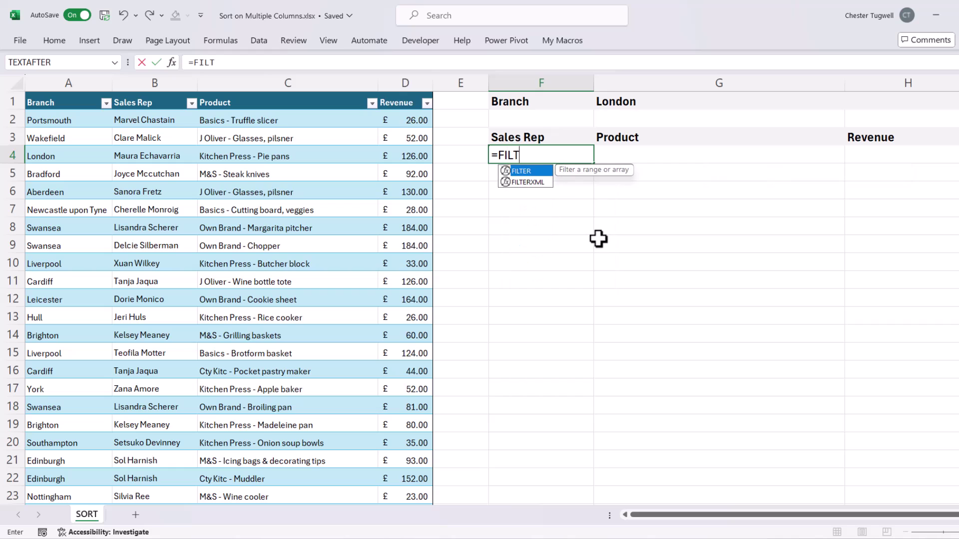
pyautogui.write('ER(')
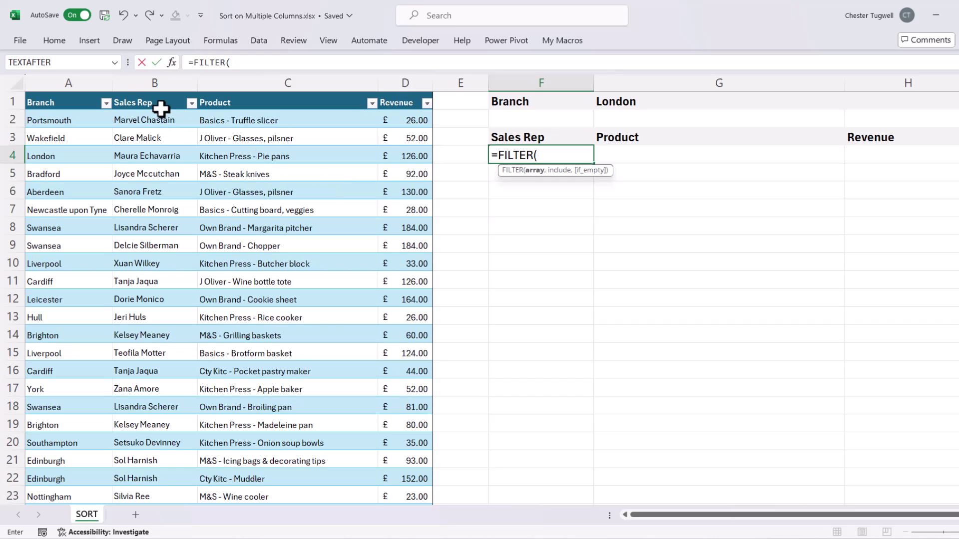
pyautogui.moveTo(155, 96); pyautogui.dragTo(422, 103)
pyautogui.write(',')
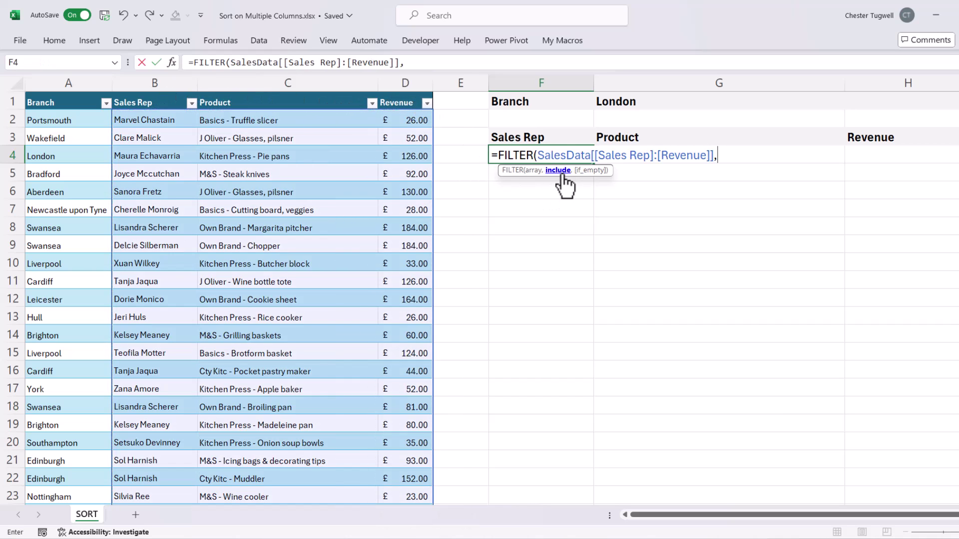
pyautogui.click(55, 96)
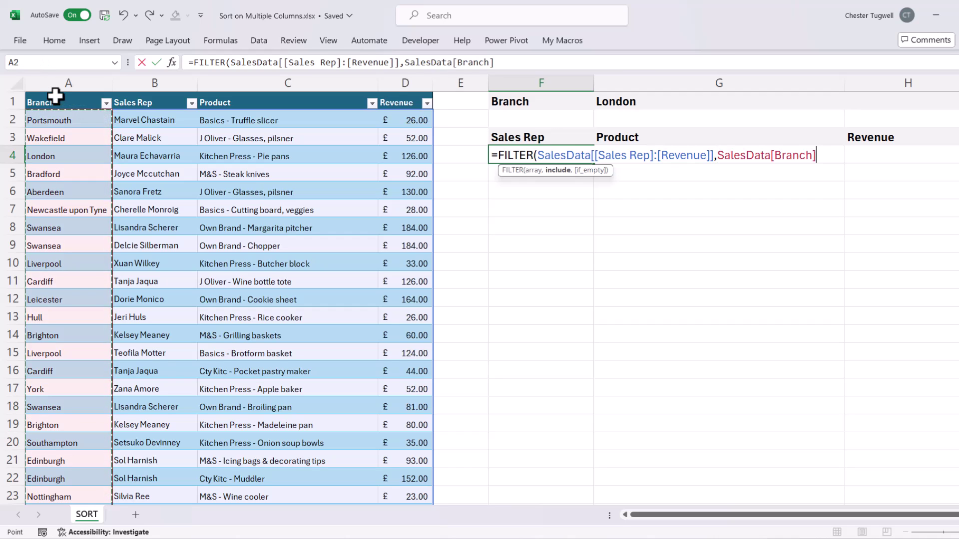
pyautogui.write('=')
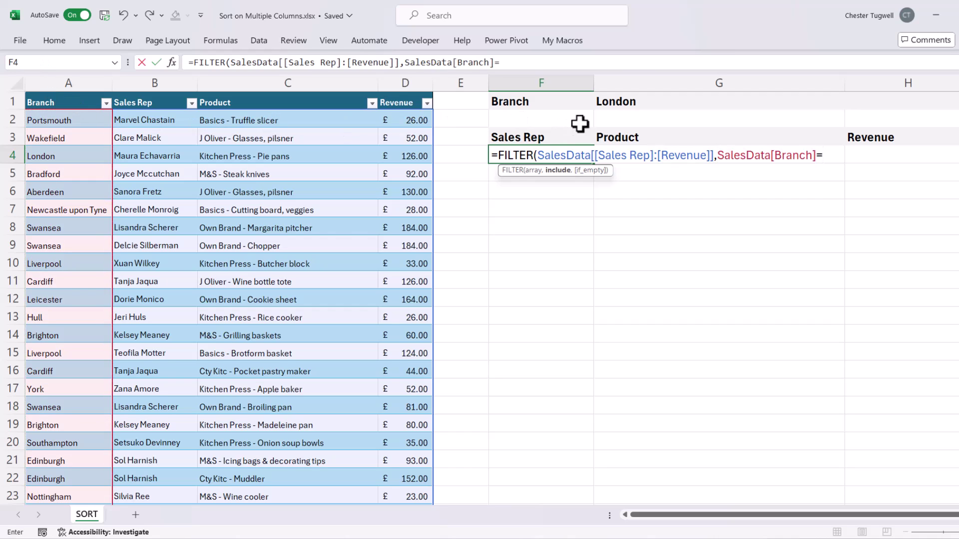
pyautogui.click(649, 101)
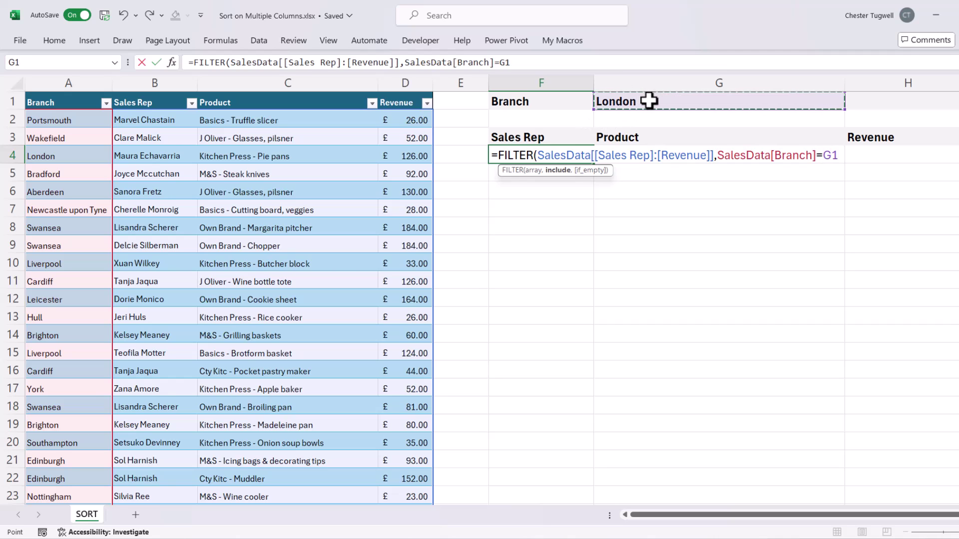
pyautogui.write(')')
pyautogui.press('Return')
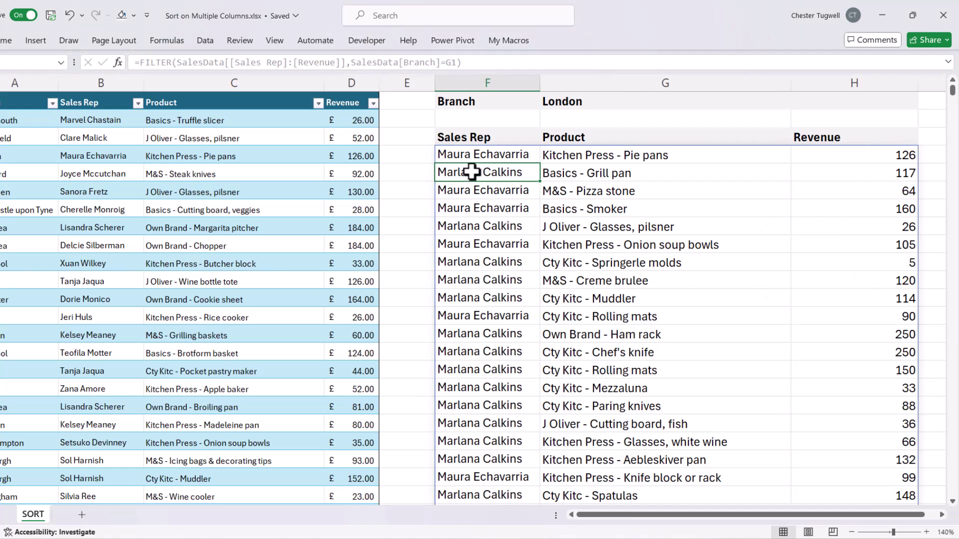
pyautogui.rightClick(477, 172)
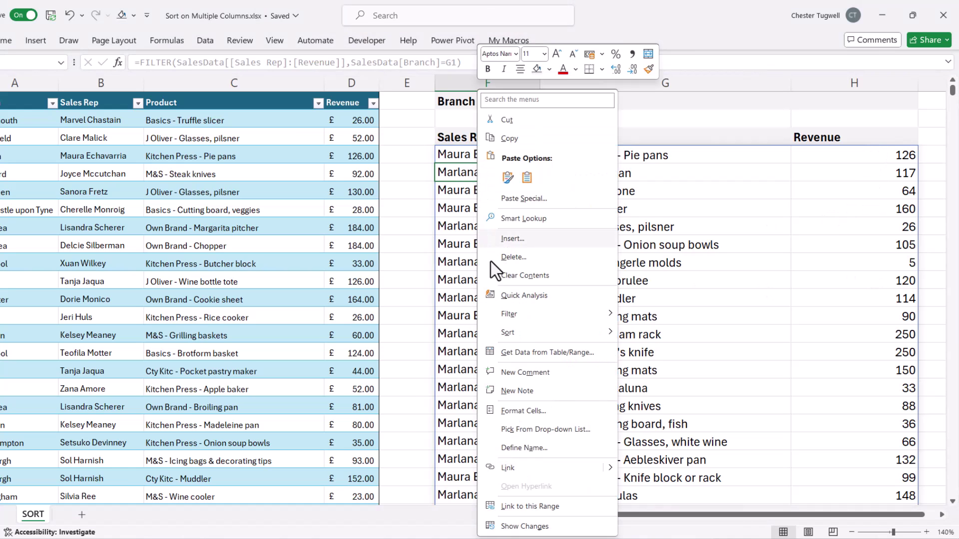
pyautogui.moveTo(510, 334)
pyautogui.click(664, 334)
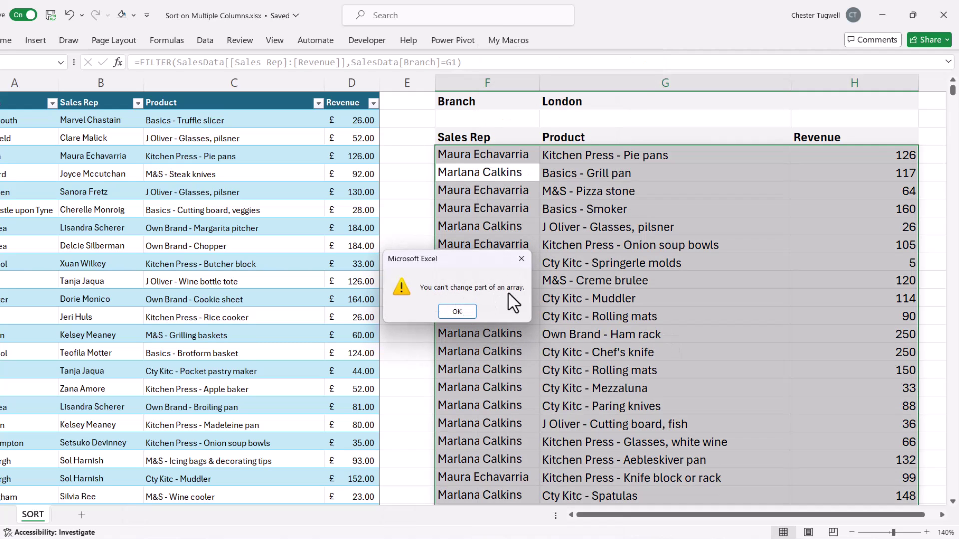
pyautogui.click(457, 311)
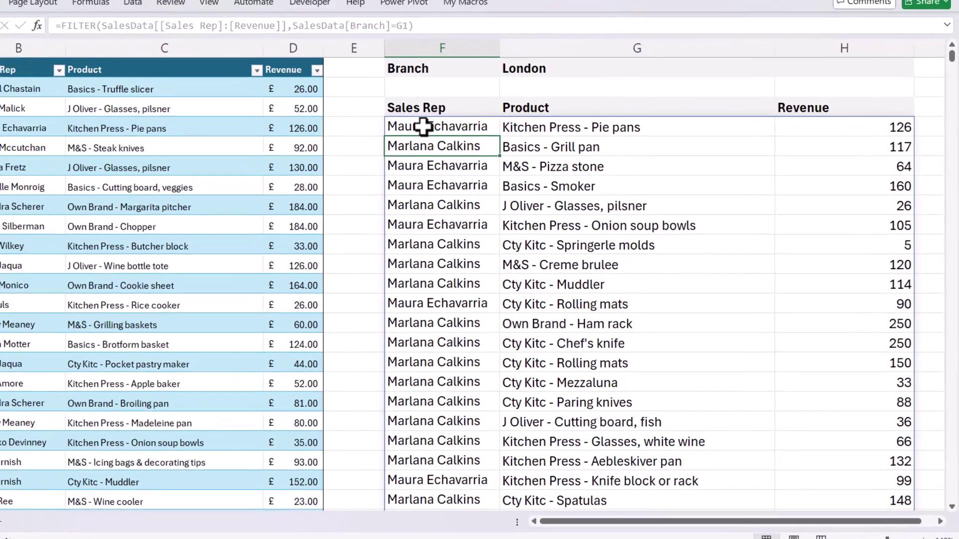
# Step: Wrap the F4 FILTER formula in SORT(...,1) to order London rows by Sales Rep
pyautogui.doubleClick(470, 155)
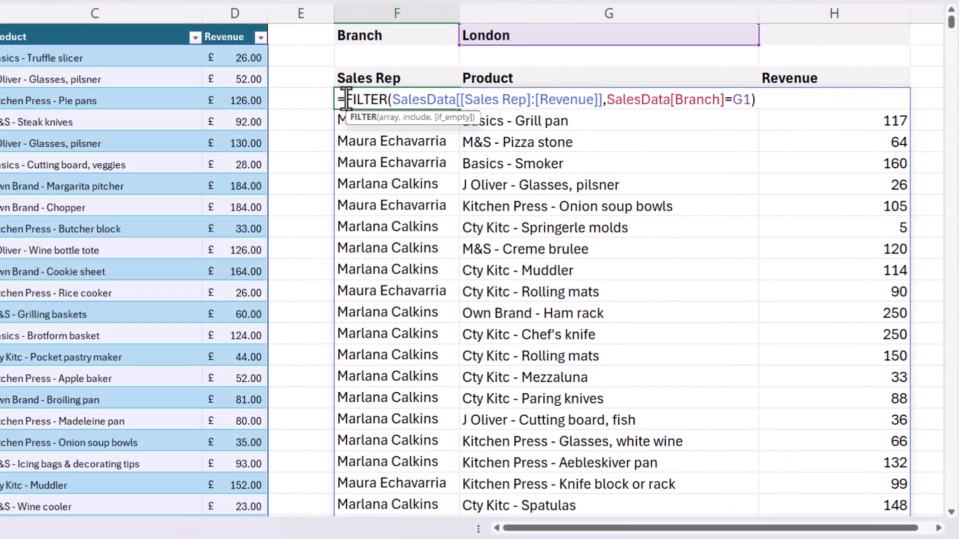
pyautogui.click(346, 99)
pyautogui.write('SORT')
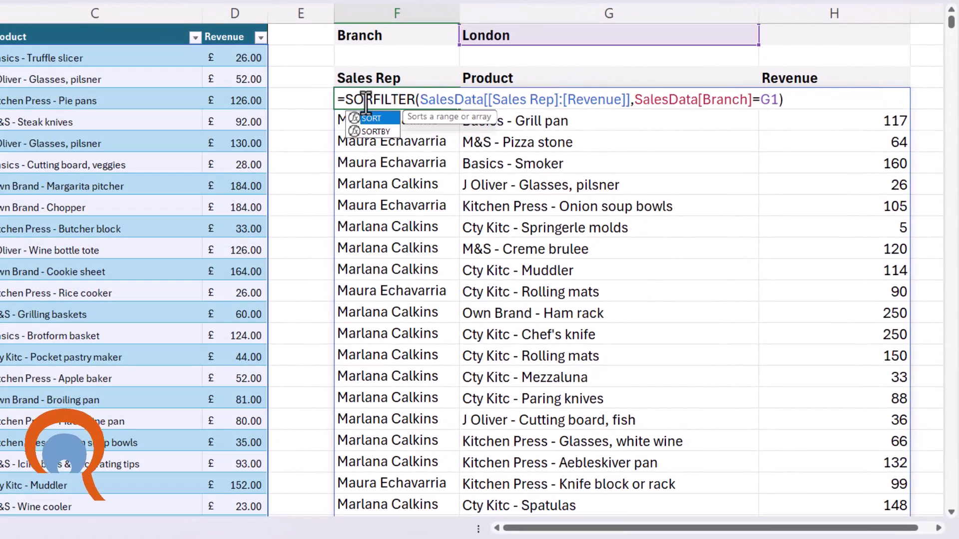
pyautogui.write('(')
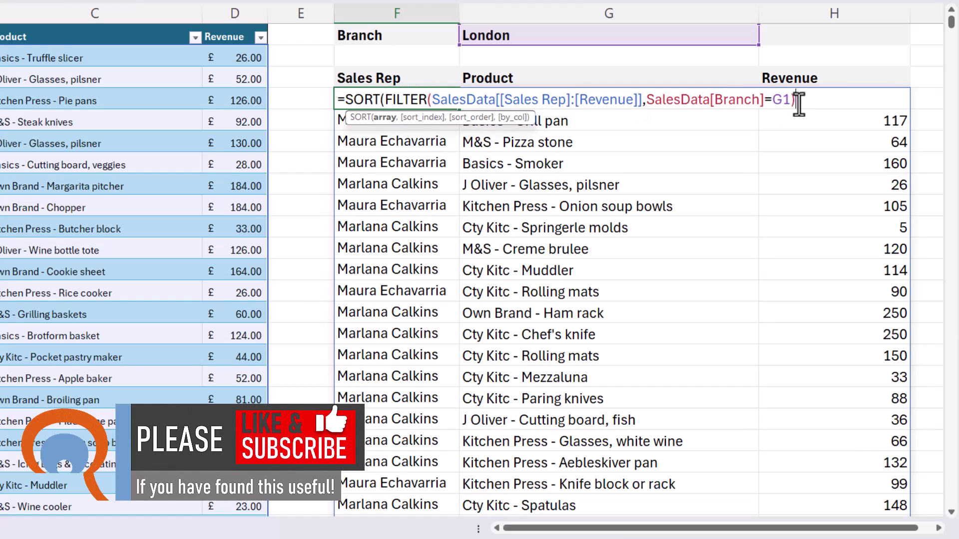
pyautogui.write(',')
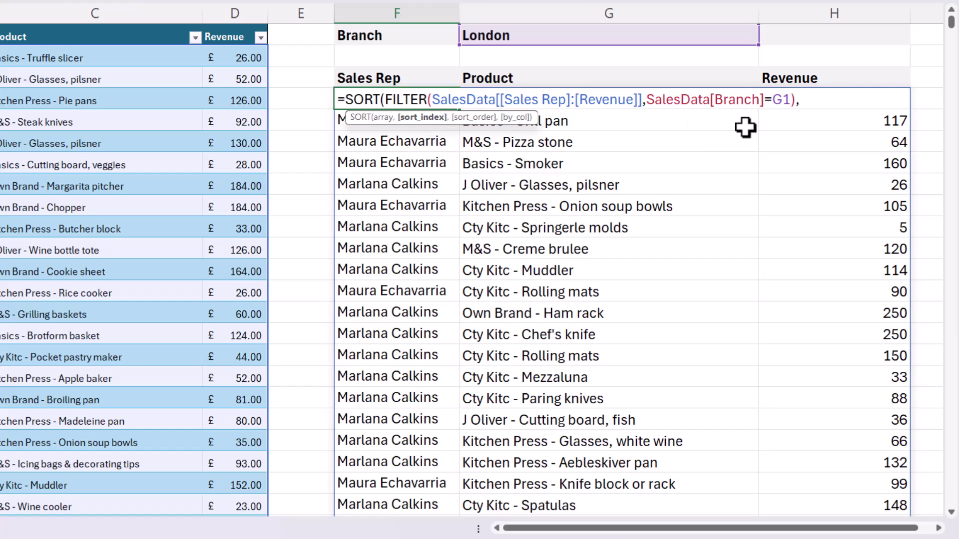
pyautogui.write('1')
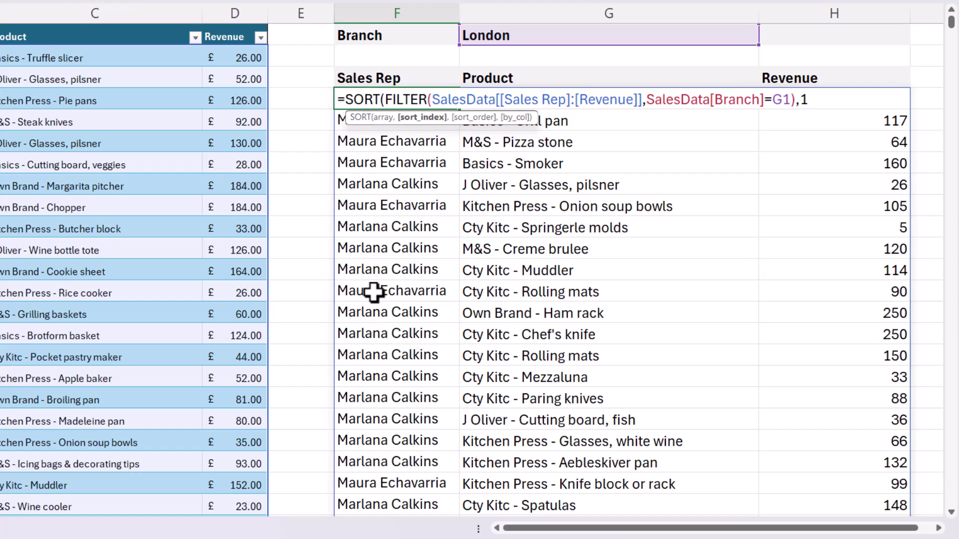
pyautogui.write(')')
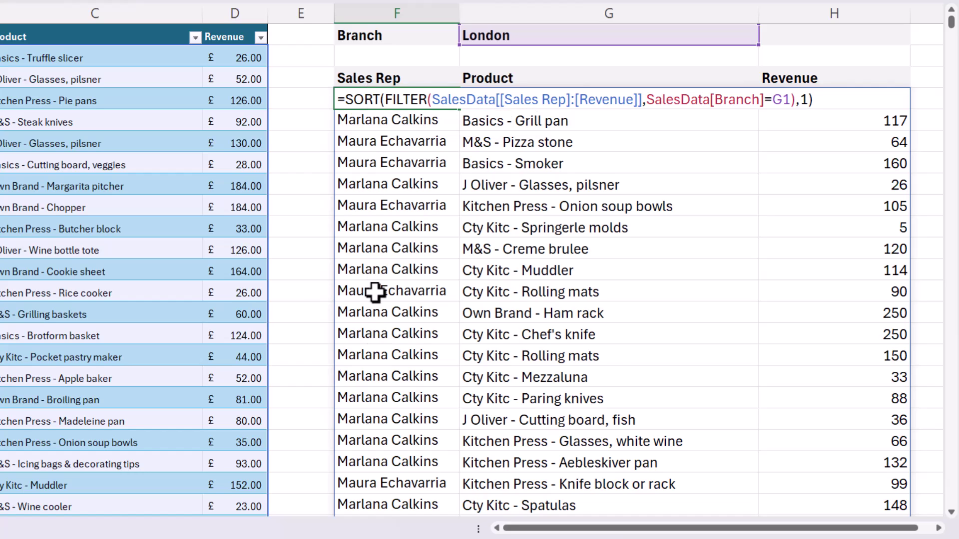
pyautogui.press('Return')
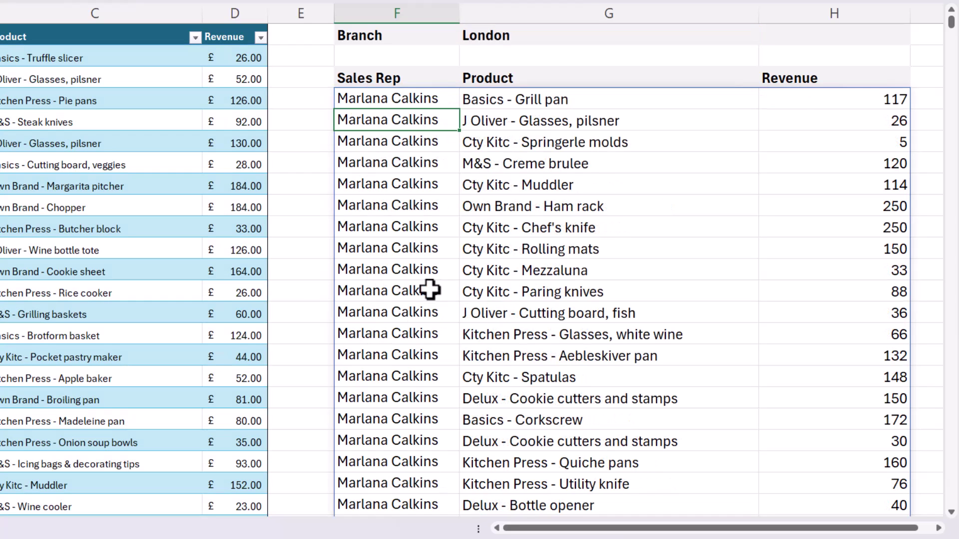
pyautogui.scroll(-3, 411, 286)
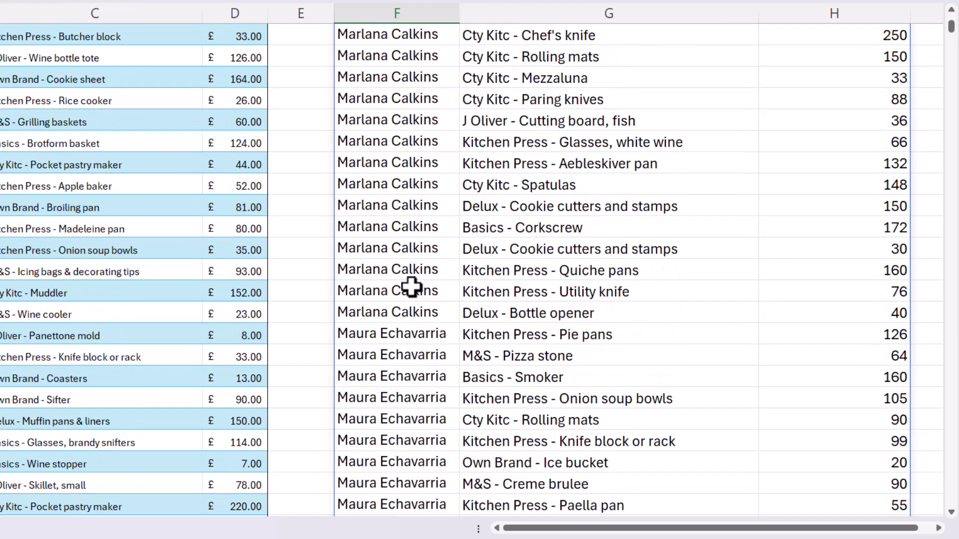
pyautogui.scroll(-3, 411, 287)
pyautogui.scroll(6, 407, 210)
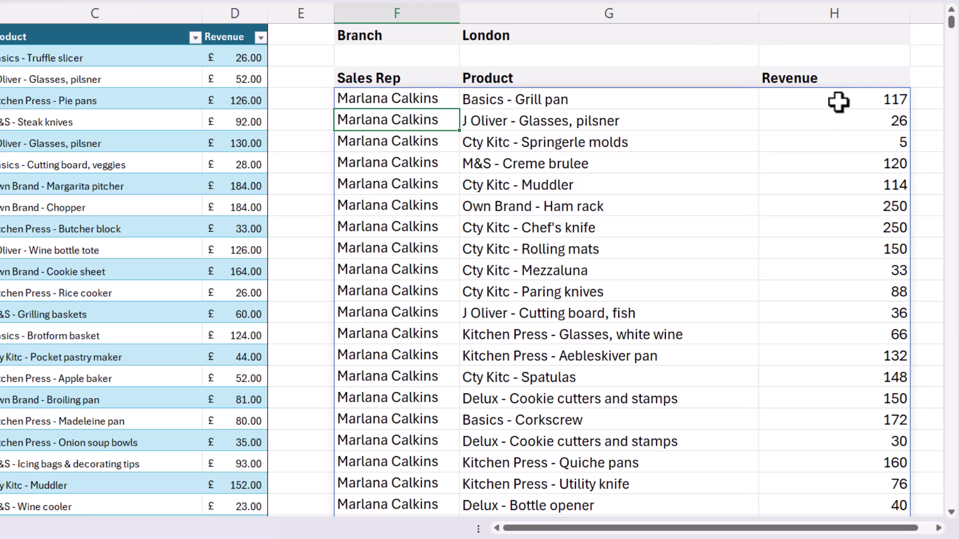
# Step: Change the SORT index from 1 to {1,3} to order by Sales Rep, then Revenue
pyautogui.doubleClick(379, 99)
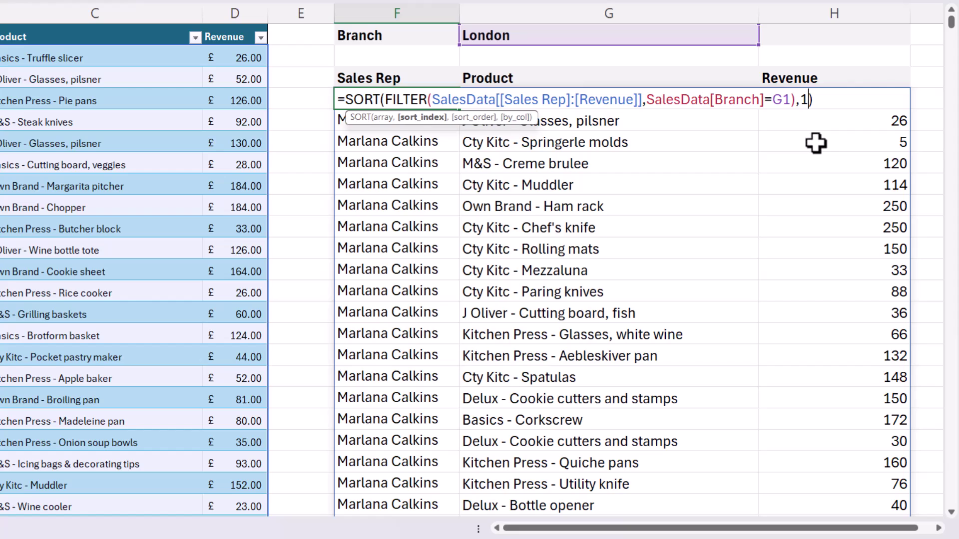
pyautogui.write(',3')
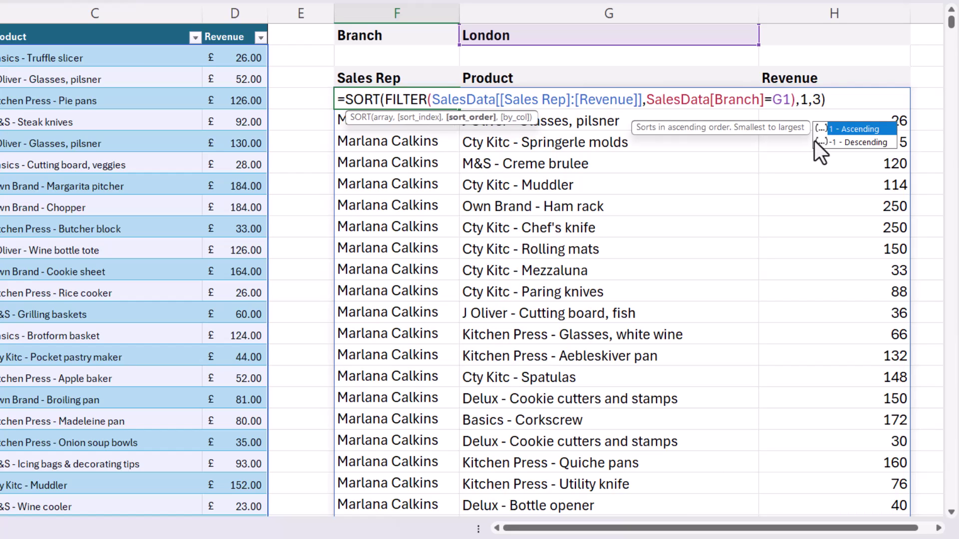
pyautogui.click(800, 100)
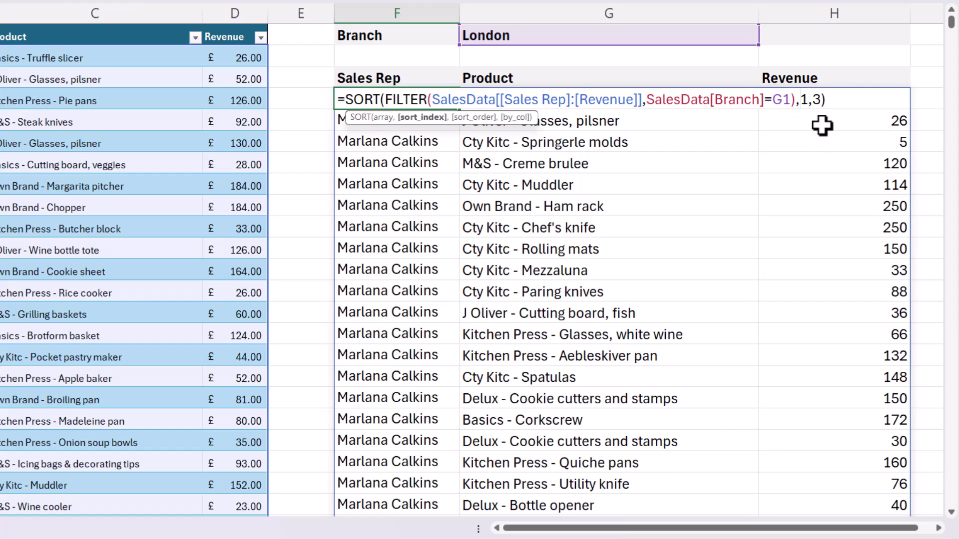
pyautogui.write('{')
pyautogui.click(826, 100)
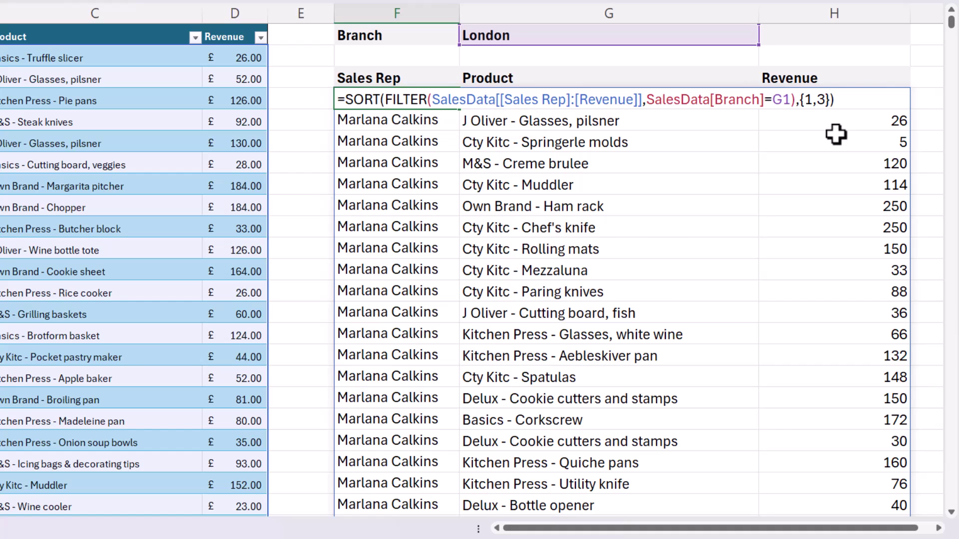
pyautogui.press('Return')
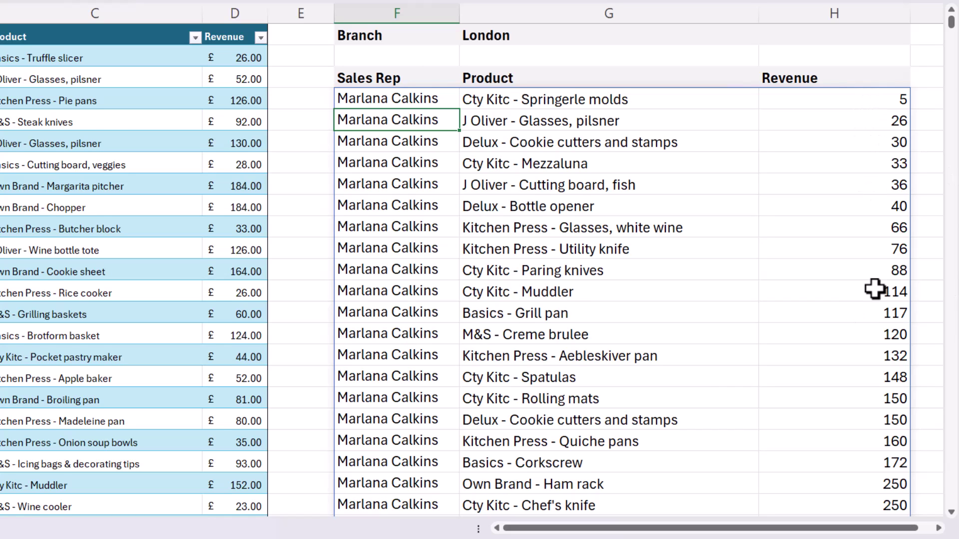
pyautogui.scroll(-3, 874, 289)
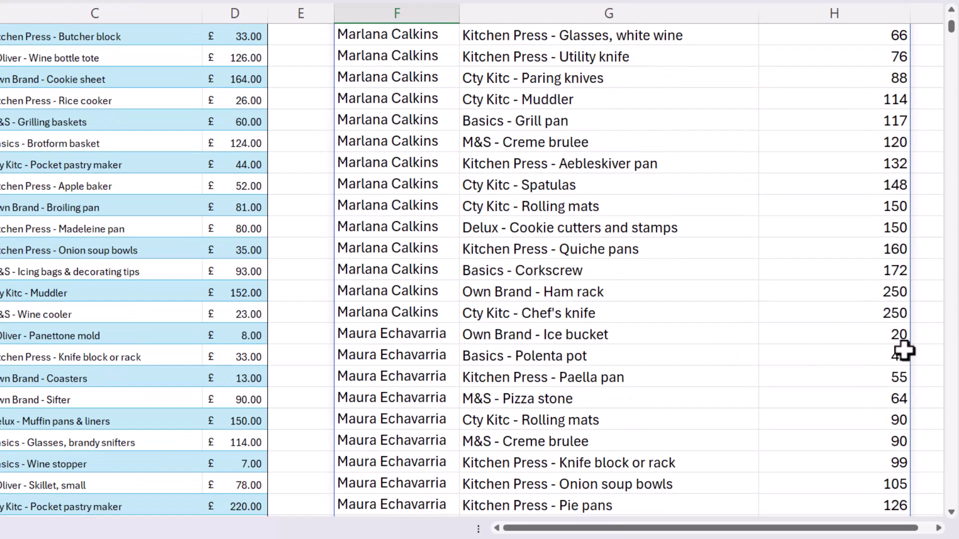
pyautogui.scroll(3, 877, 424)
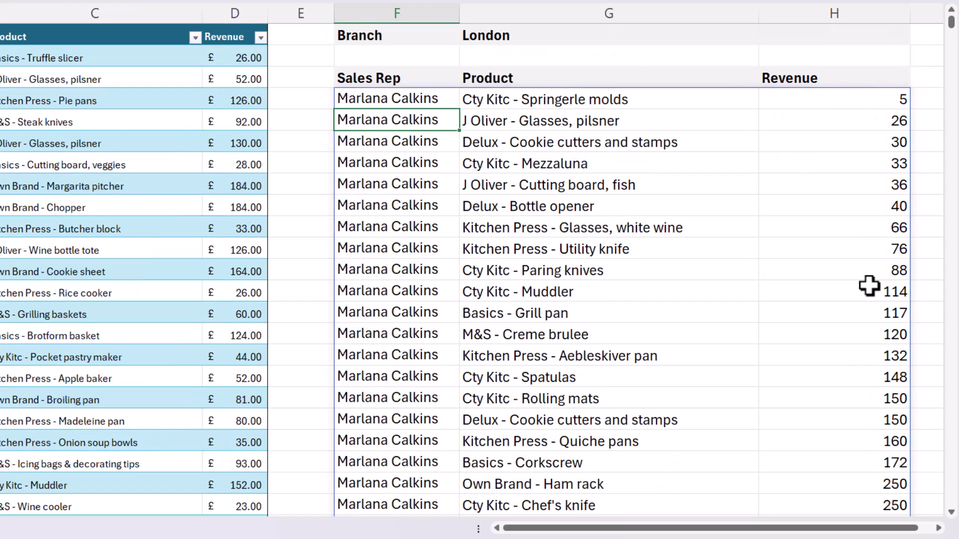
# Step: Add sort order {1,-1} so each rep's Revenue runs from highest to lowest
pyautogui.doubleClick(427, 95)
pyautogui.press('Left')
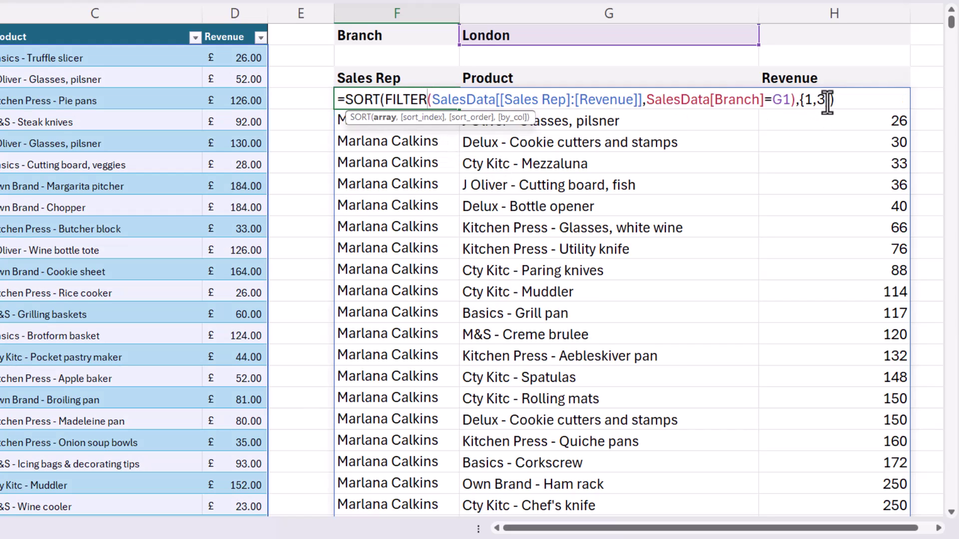
pyautogui.write(',')
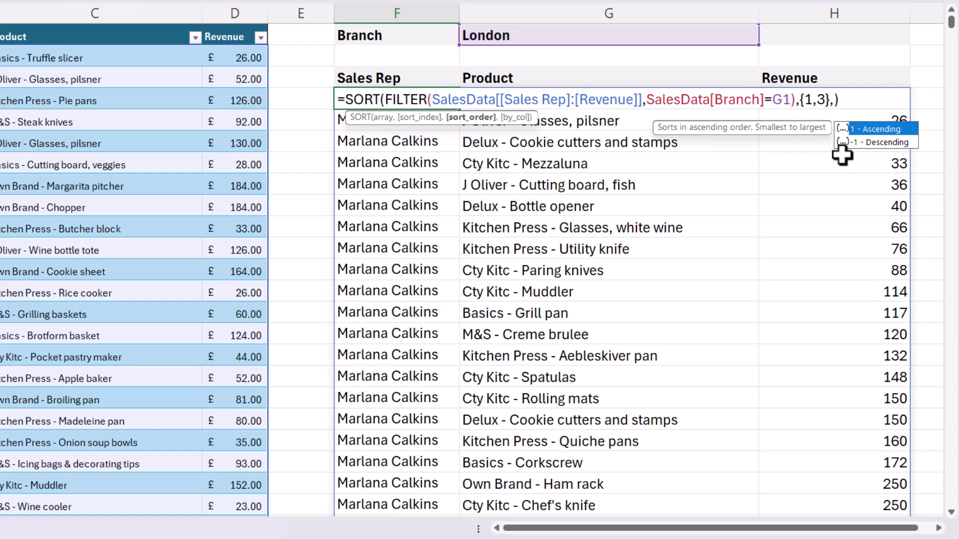
pyautogui.write('(')
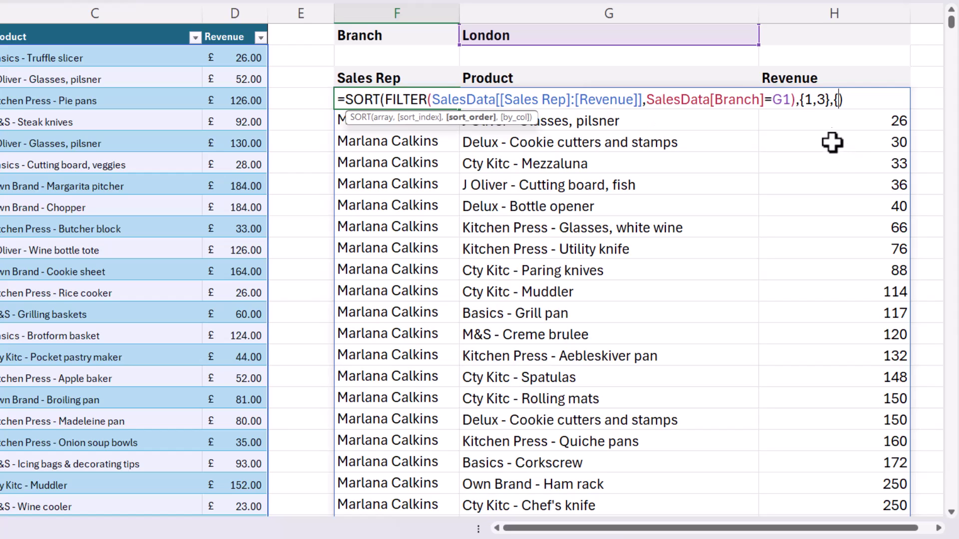
pyautogui.doubleClick(805, 98)
pyautogui.click(838, 99)
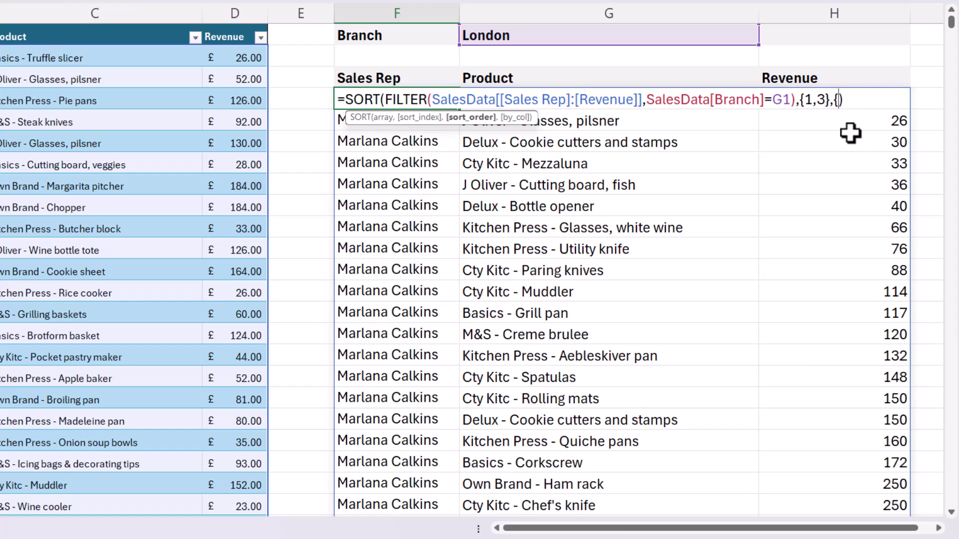
pyautogui.write('1')
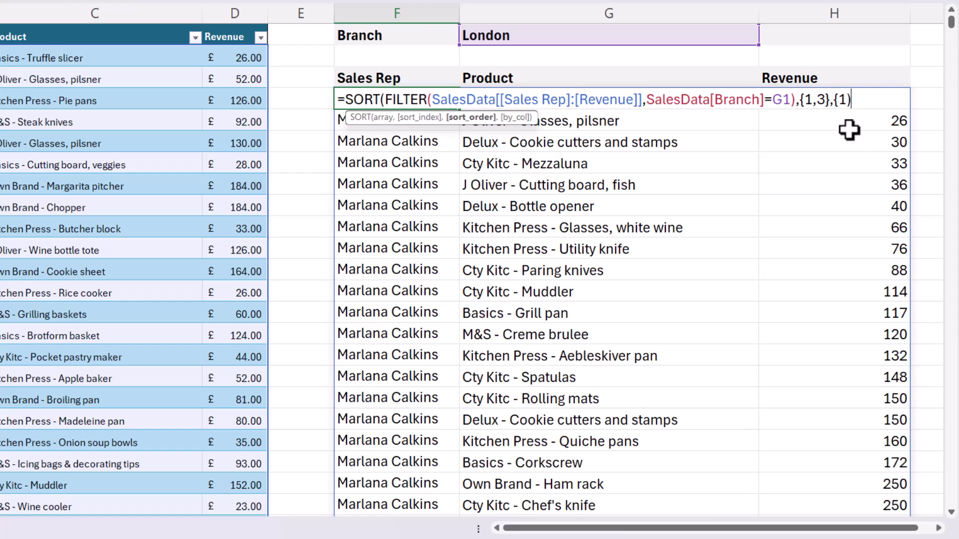
pyautogui.write(',')
pyautogui.doubleClick(820, 99)
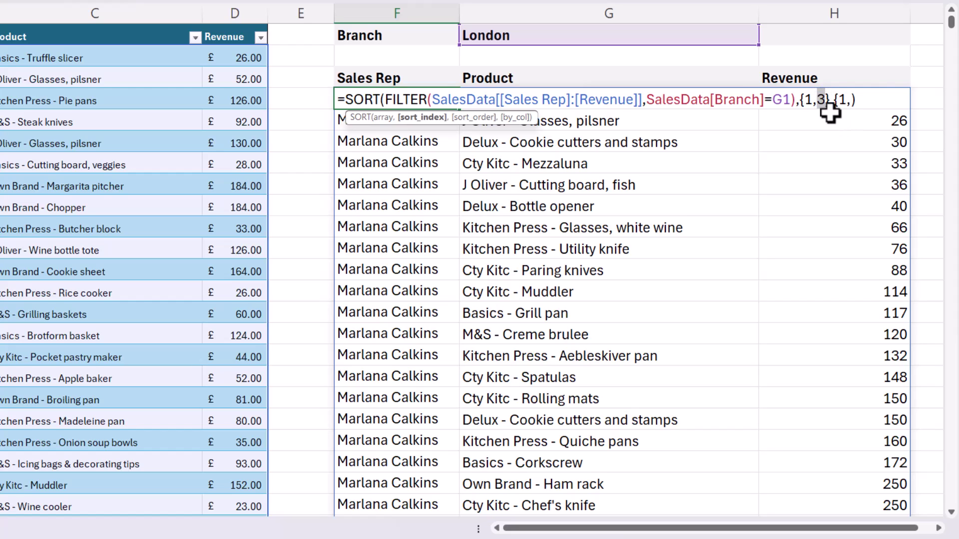
pyautogui.click(851, 101)
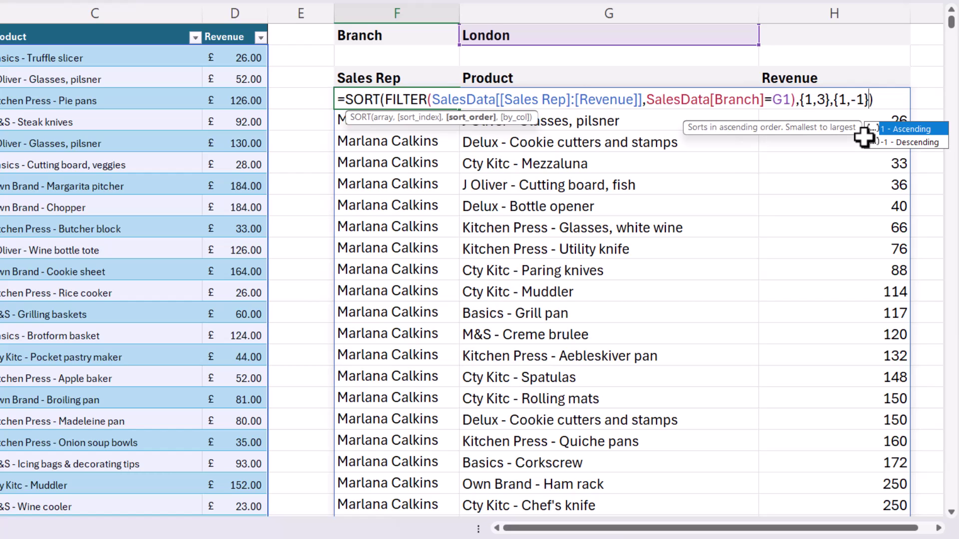
pyautogui.press('Return')
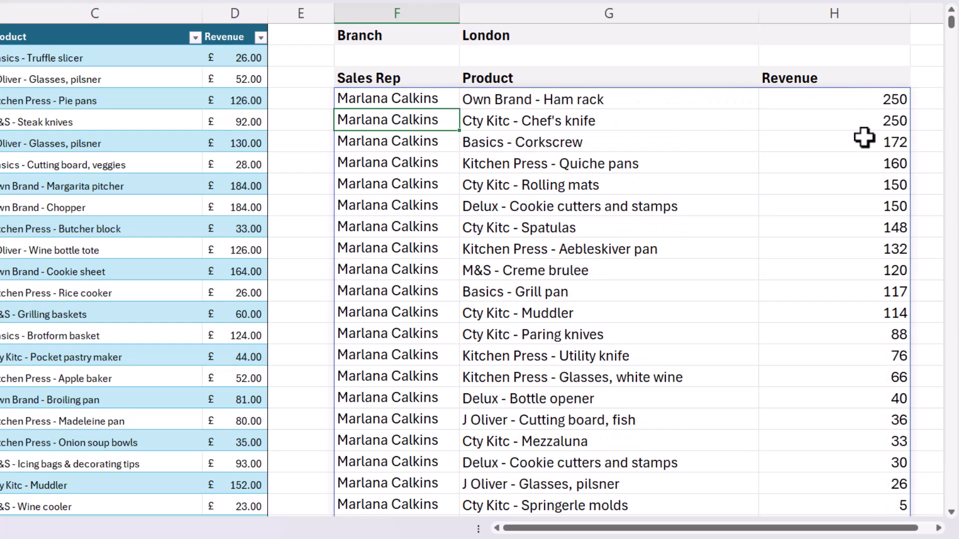